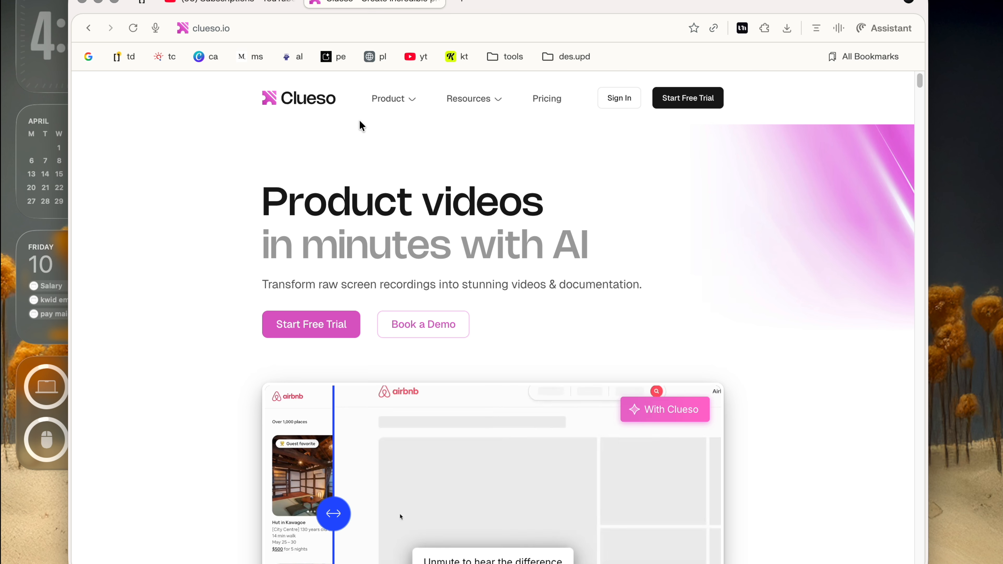
Sign in to Clueso and compare the Video and Animation creation modes, leaving Animation selected.
left_click(618, 98)
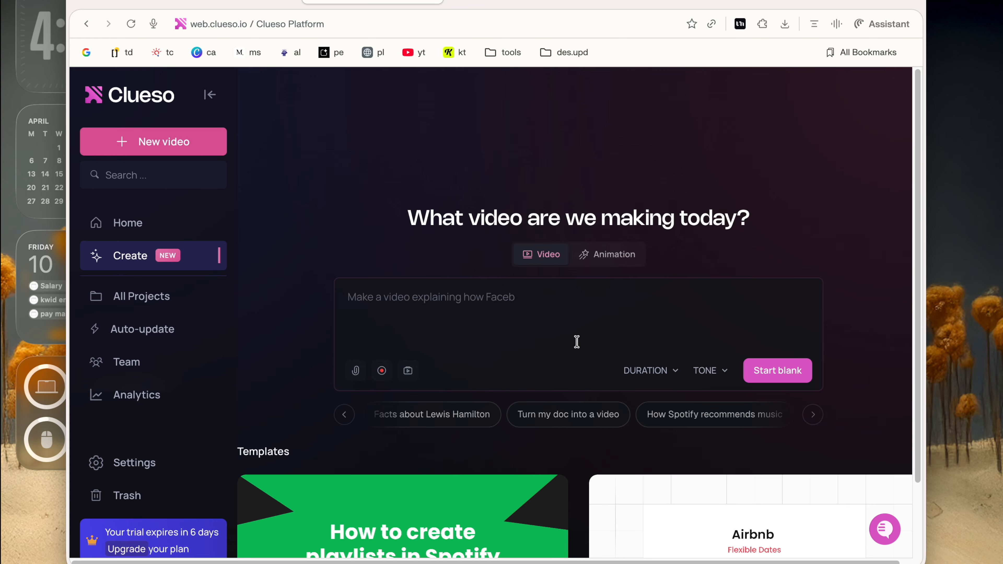
left_click(616, 255)
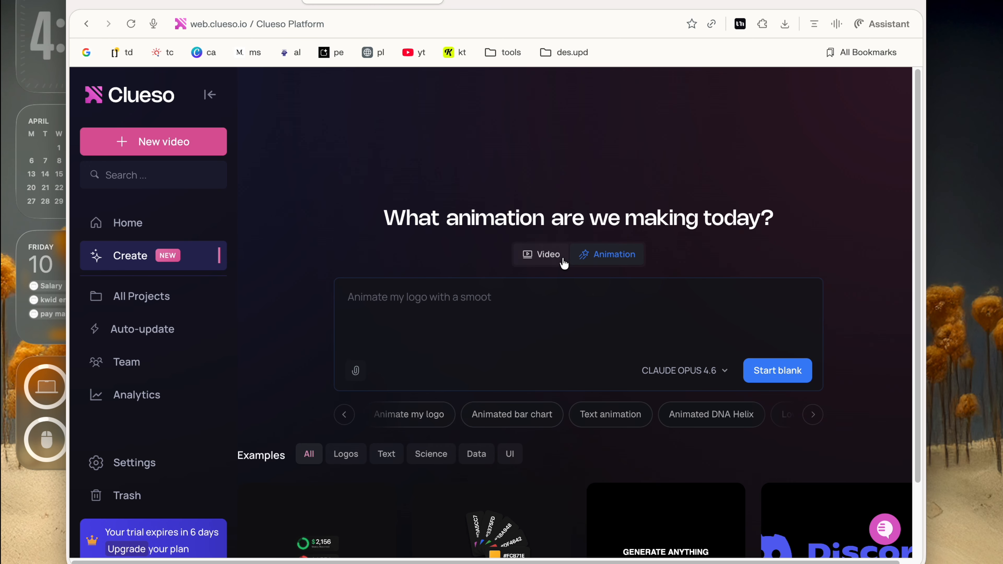
left_click(550, 257)
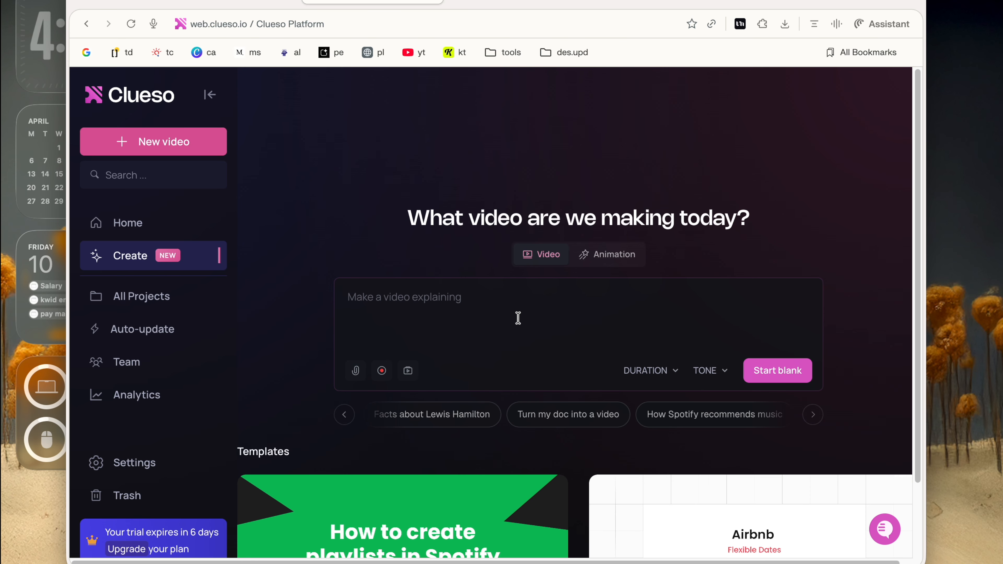
left_click(602, 262)
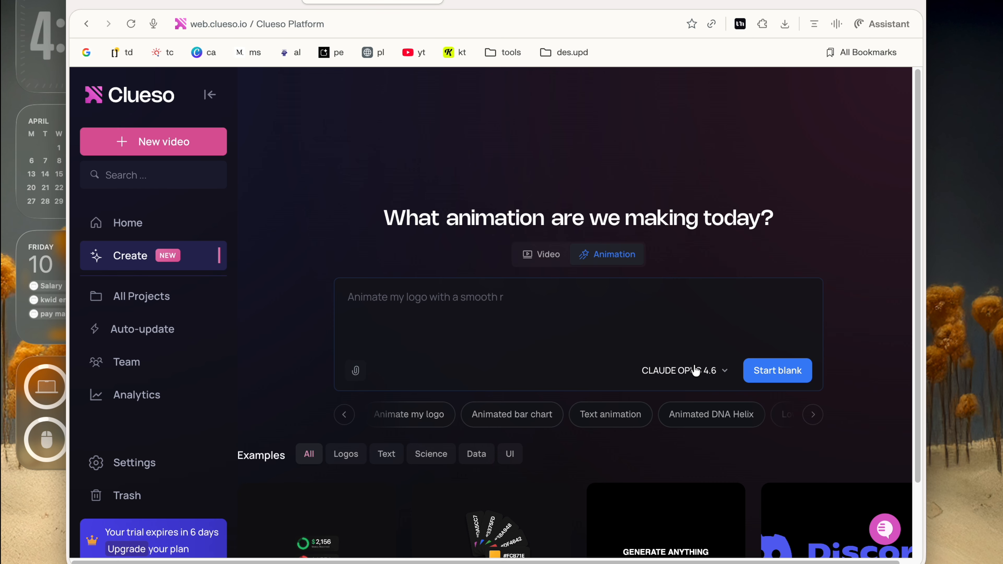
Look through the AI models offered for generating an animation, leaving the model choice as it is.
left_click(696, 372)
scroll(696, 372, "down", 2)
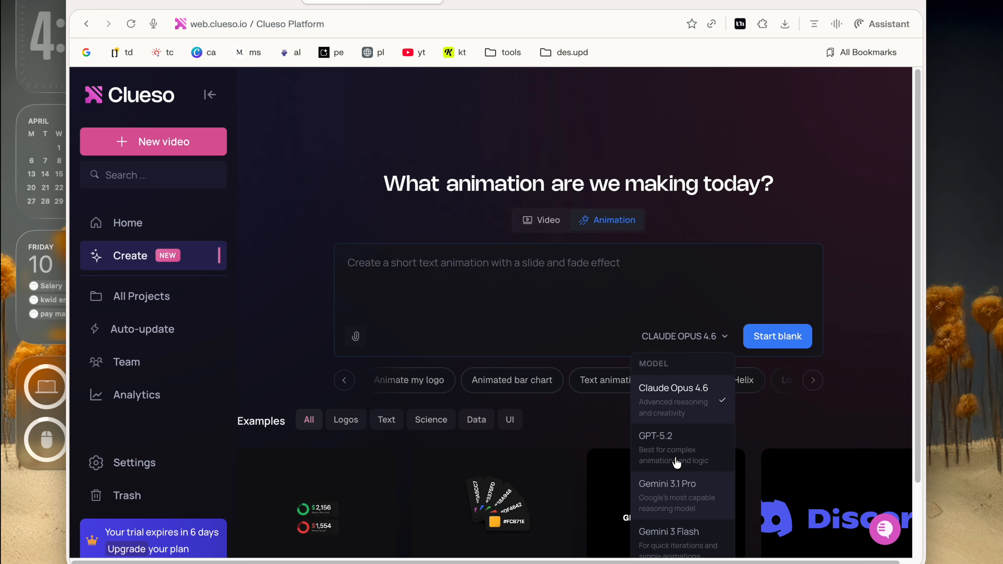
scroll(667, 457, "down", 2)
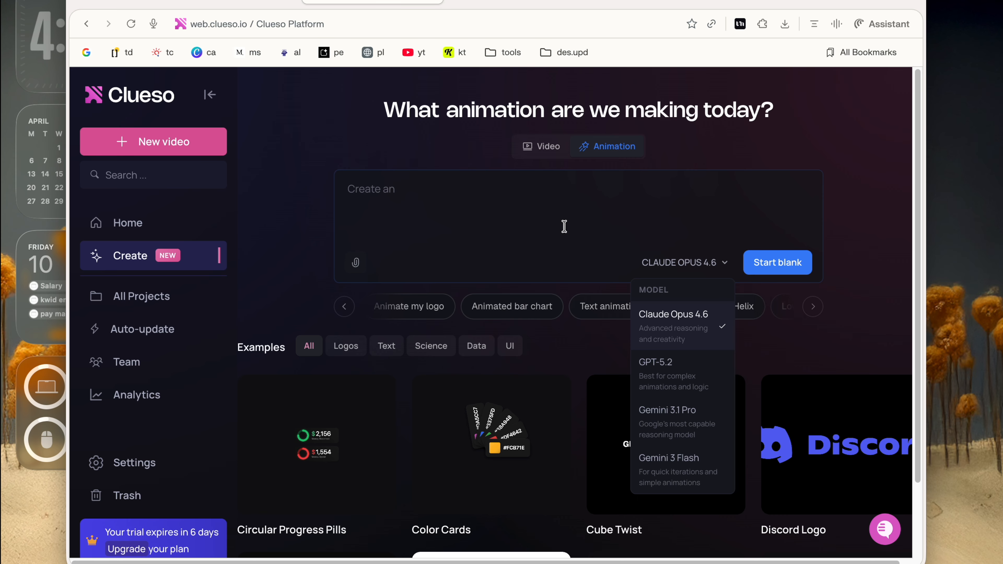
left_click(582, 242)
scroll(582, 242, "up", 3)
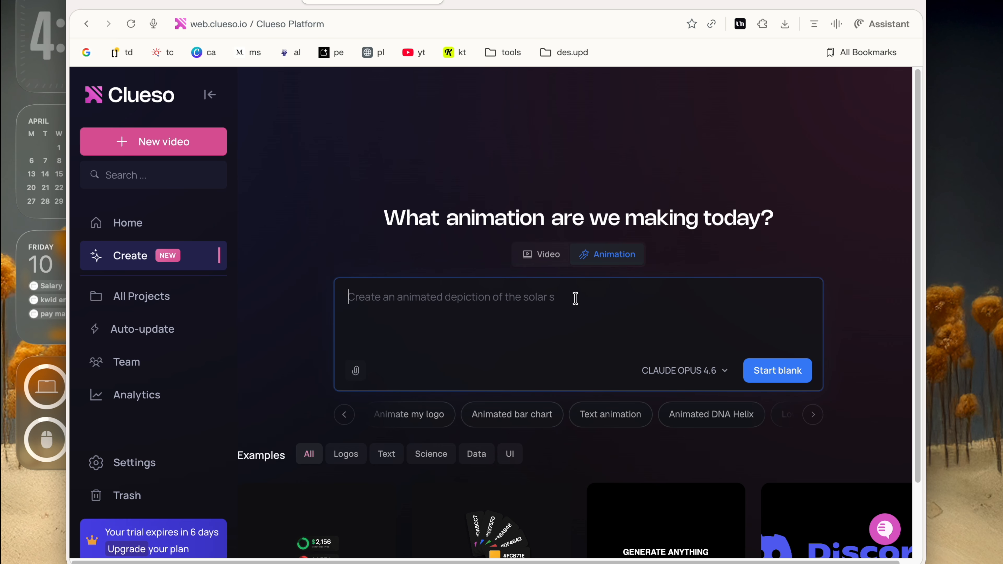
Create a new blank video project and place the playhead at the start of its timeline.
left_click(189, 151)
left_click(417, 225)
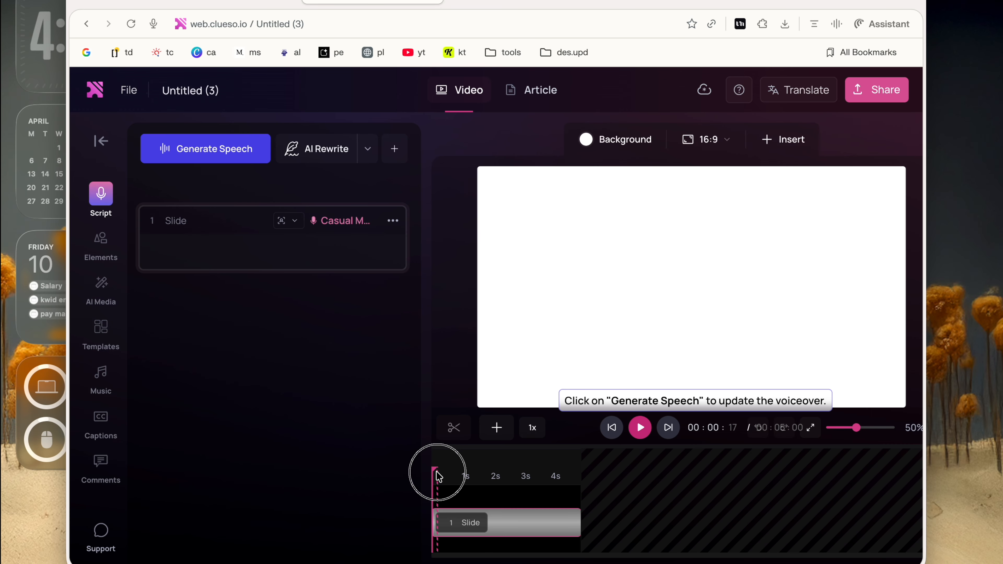
mouse_move(439, 474)
left_mouse_down()
mouse_move(531, 475)
mouse_move(434, 476)
left_mouse_up()
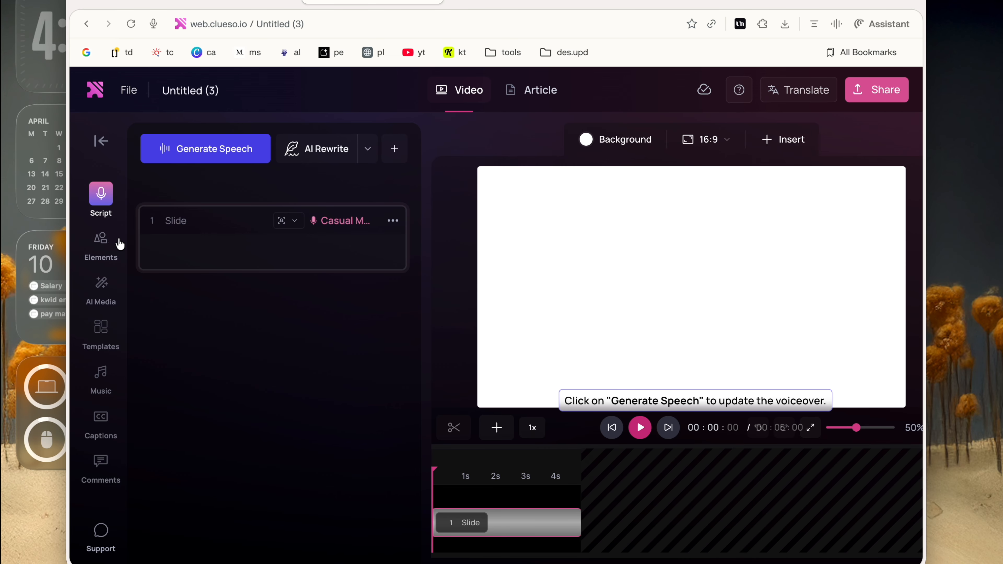
Examine the elements and effects that can be added to the video.
left_click(106, 238)
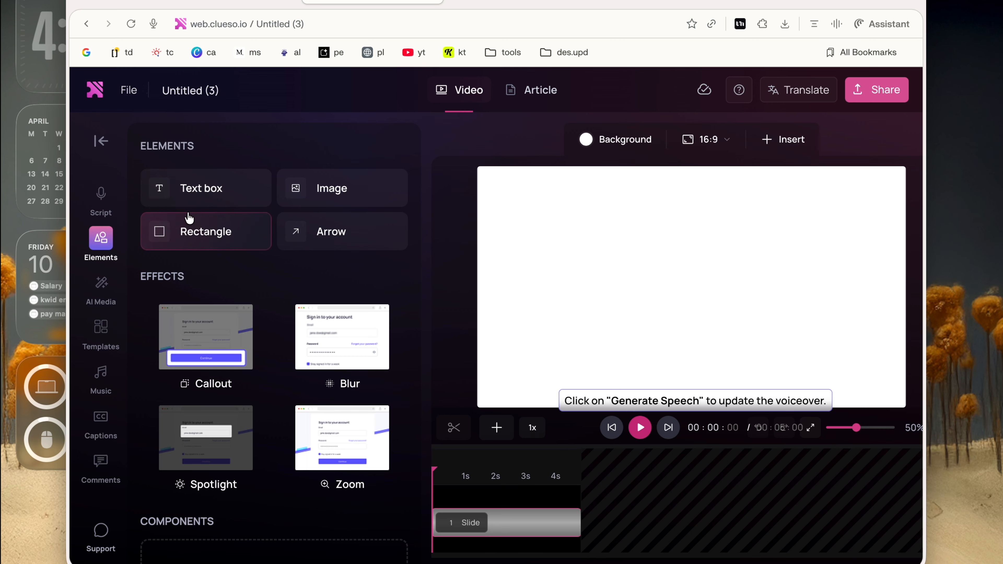
left_click(197, 230)
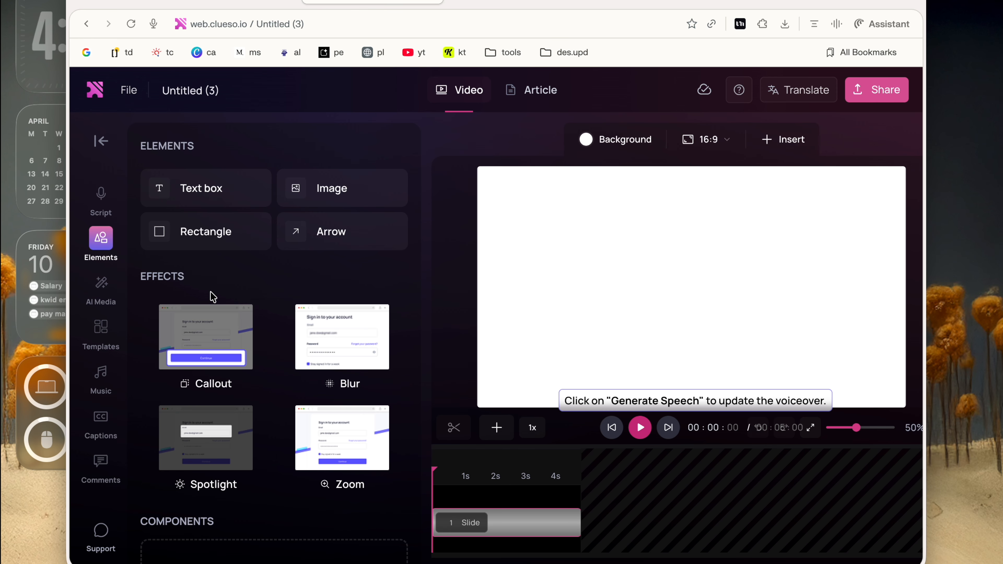
Generate an AI motion graphic from the prompt "a bouncing ball expands to fill the screen. the color of the ball is black".
left_click(98, 291)
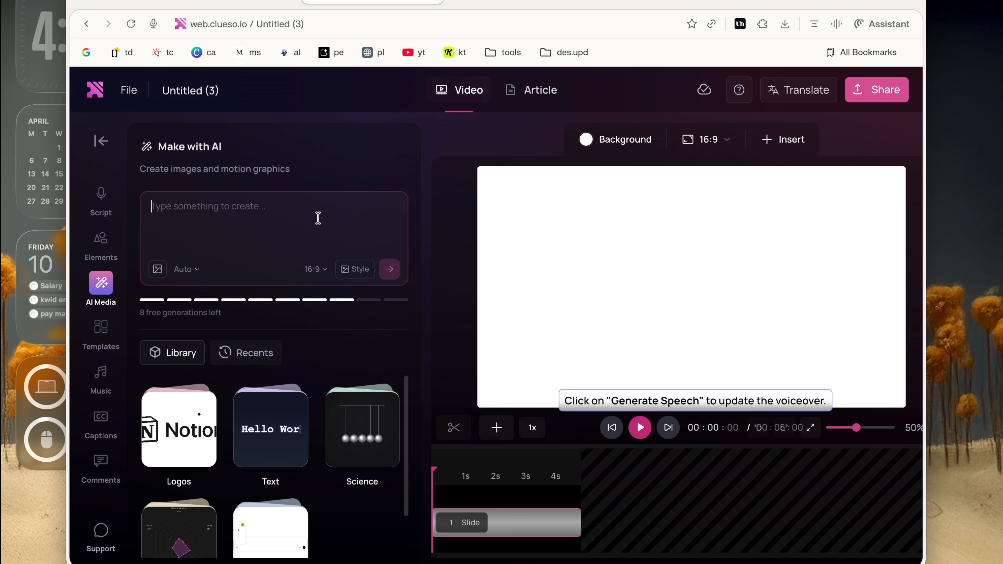
type("ab")
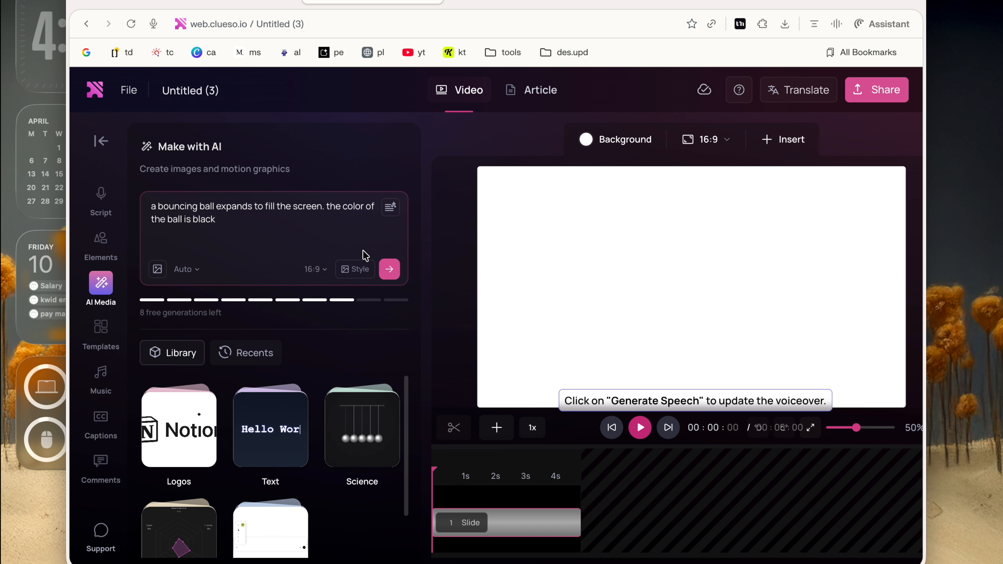
left_click(390, 270)
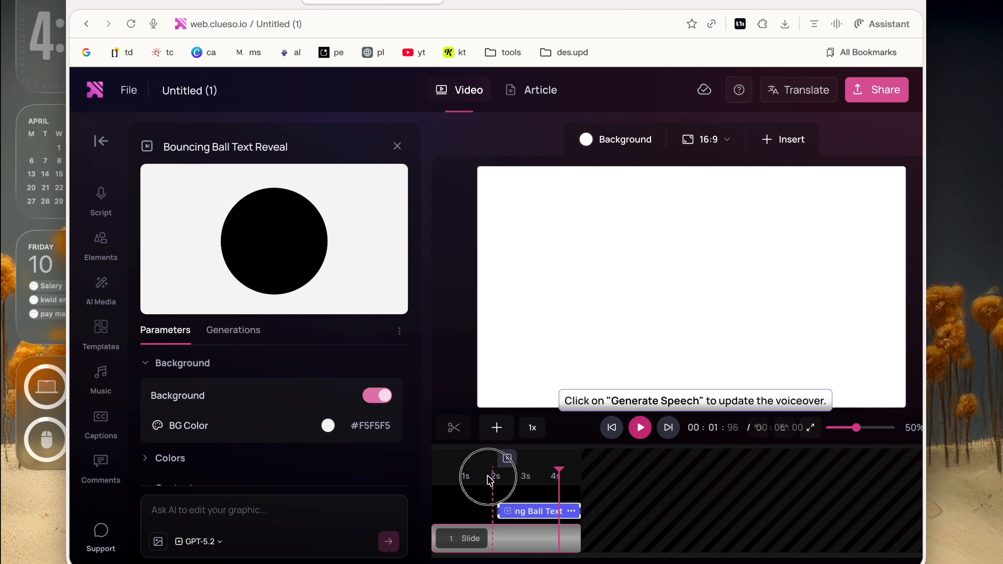
Enlarge the bouncing ball graphic to nearly fill the slide canvas and check it at about 2.5 s.
left_click(543, 477)
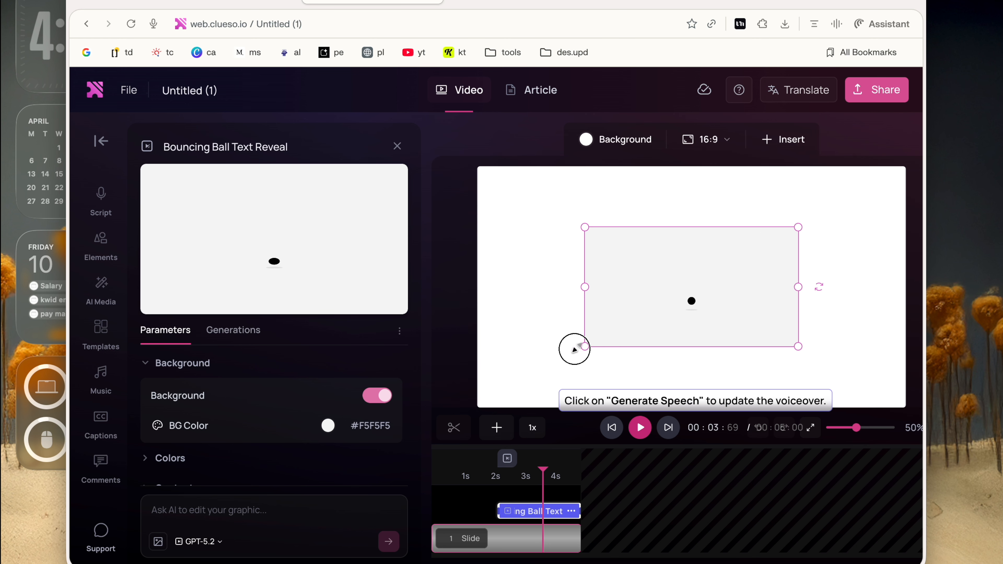
left_click_drag(575, 350, 471, 406)
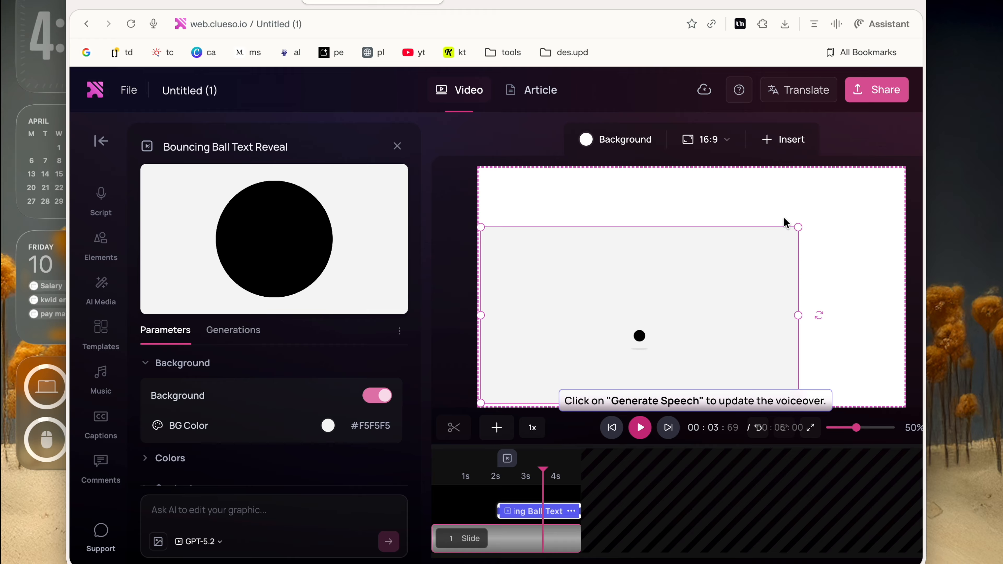
left_click_drag(798, 227, 902, 164)
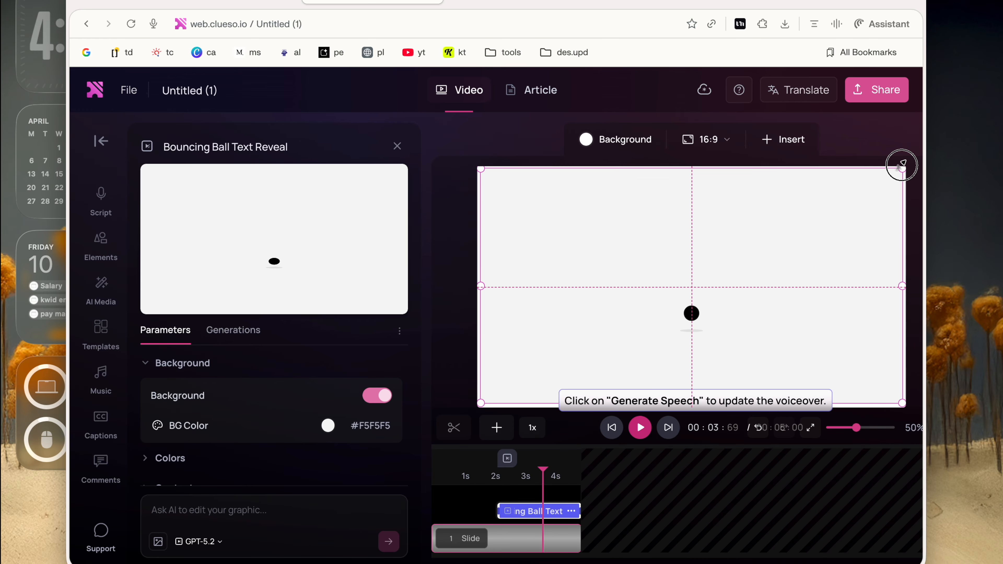
left_click_drag(543, 475, 507, 482)
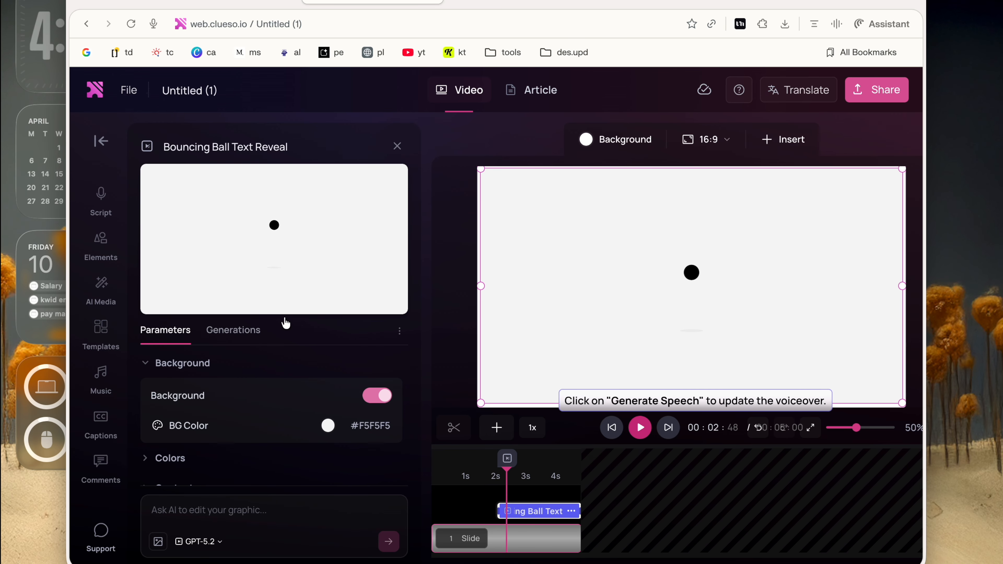
Set the bouncing ball graphic's ball color to red, #FF0A0A.
left_click(145, 362)
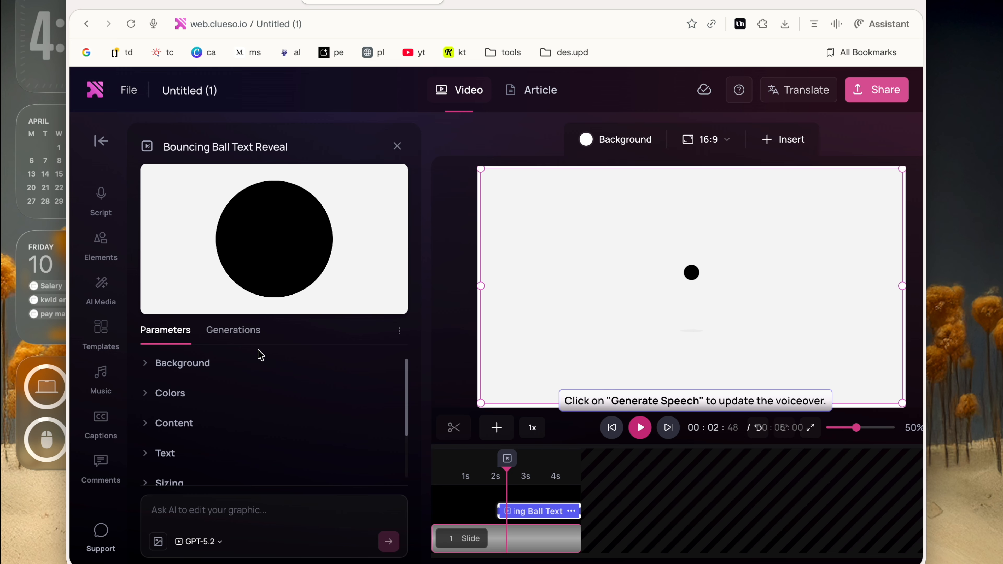
left_click(149, 394)
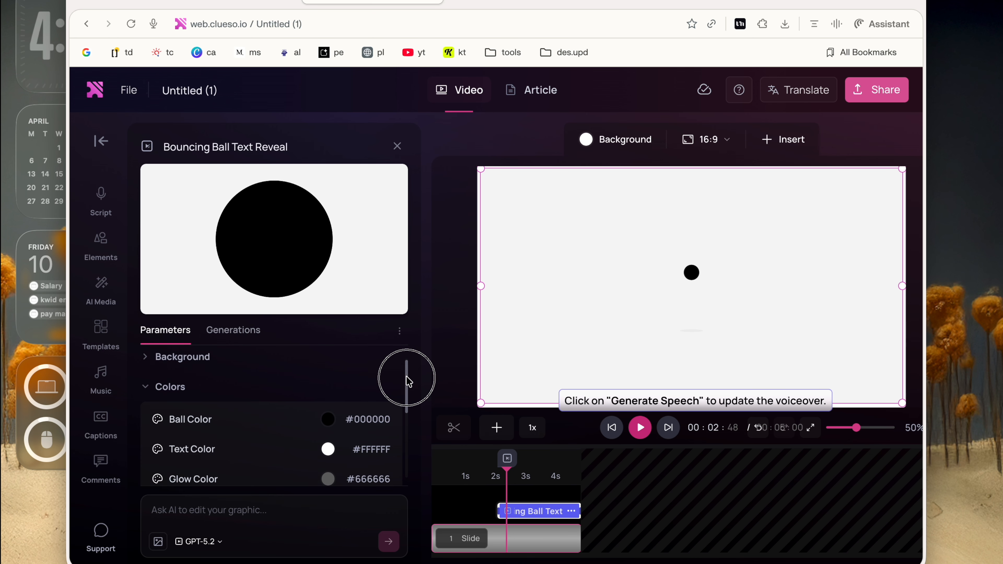
scroll(404, 381, "down", 1)
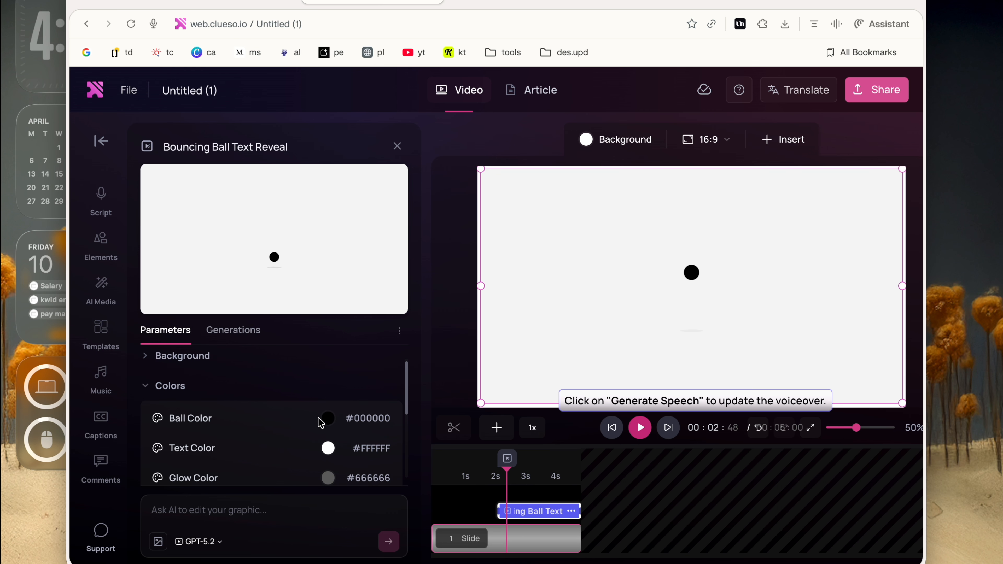
left_click(327, 418)
left_click_drag(462, 237, 488, 223)
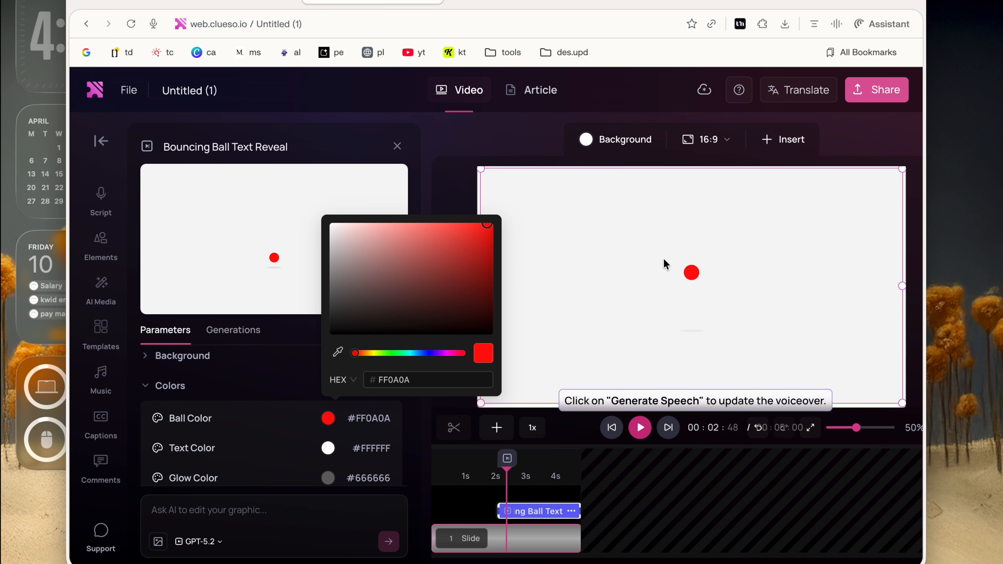
left_click(454, 186)
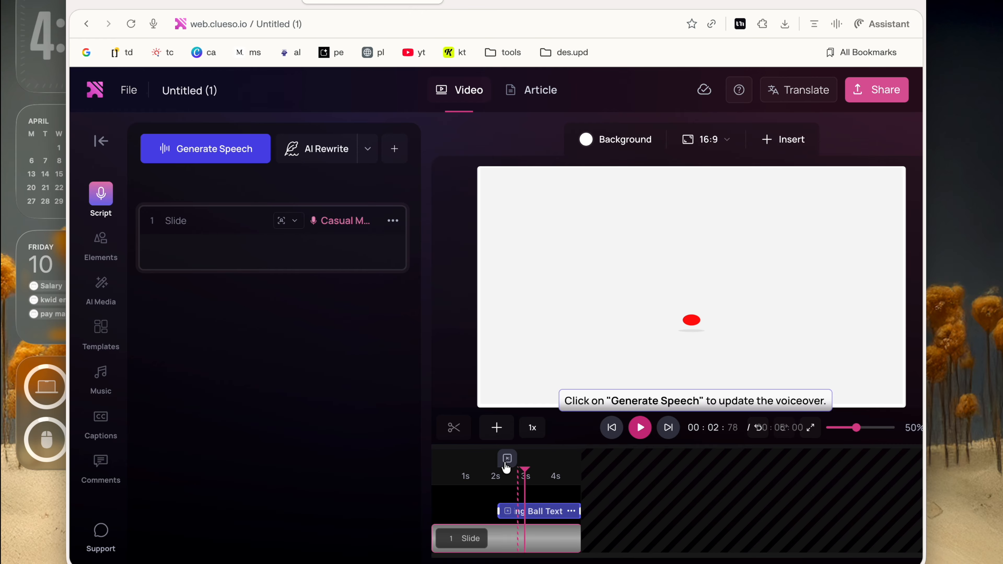
Set the bouncing ball graphic's background color to yellow, #FFE121.
left_click(525, 461)
left_click(543, 518)
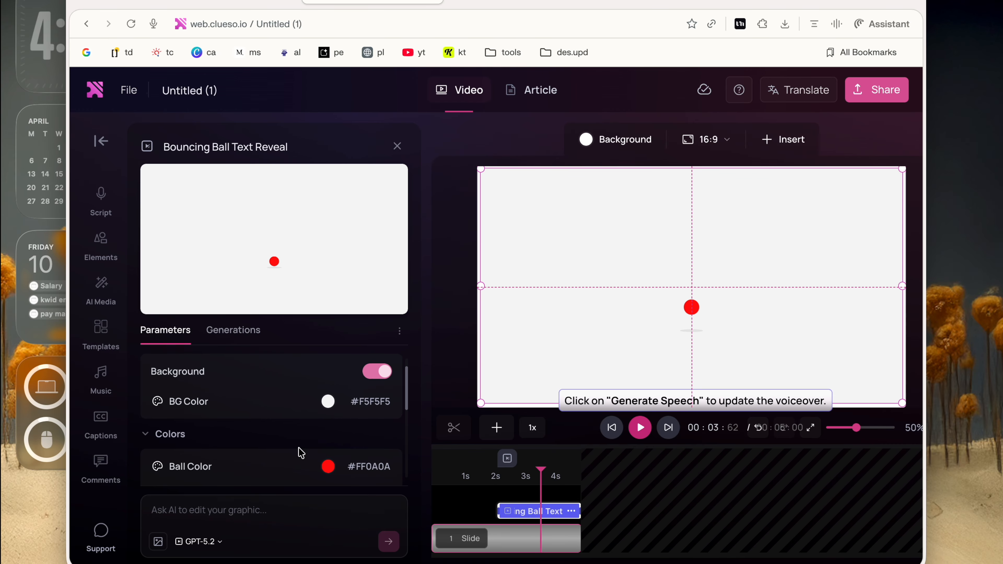
scroll(300, 450, "down", 3)
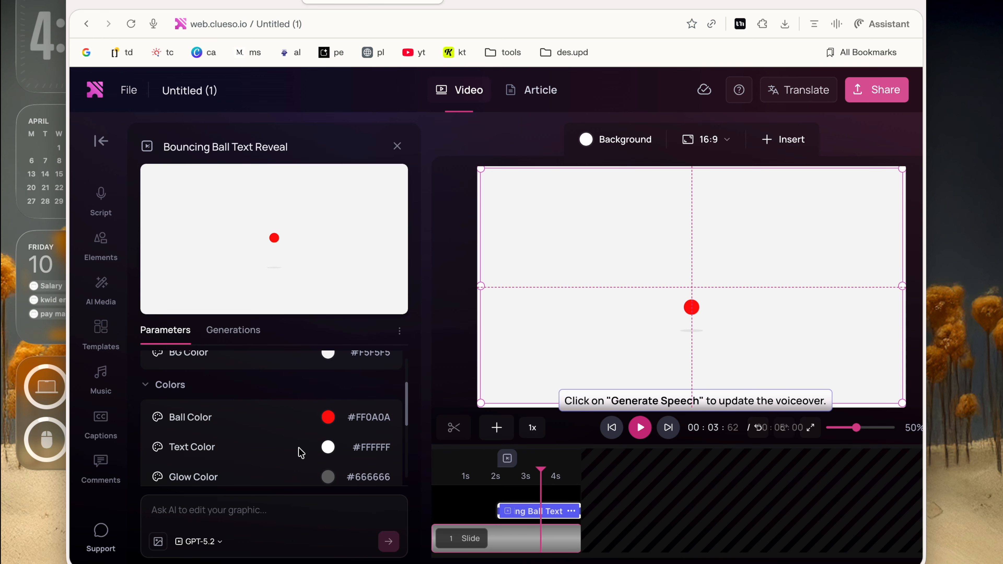
scroll(301, 452, "up", 3)
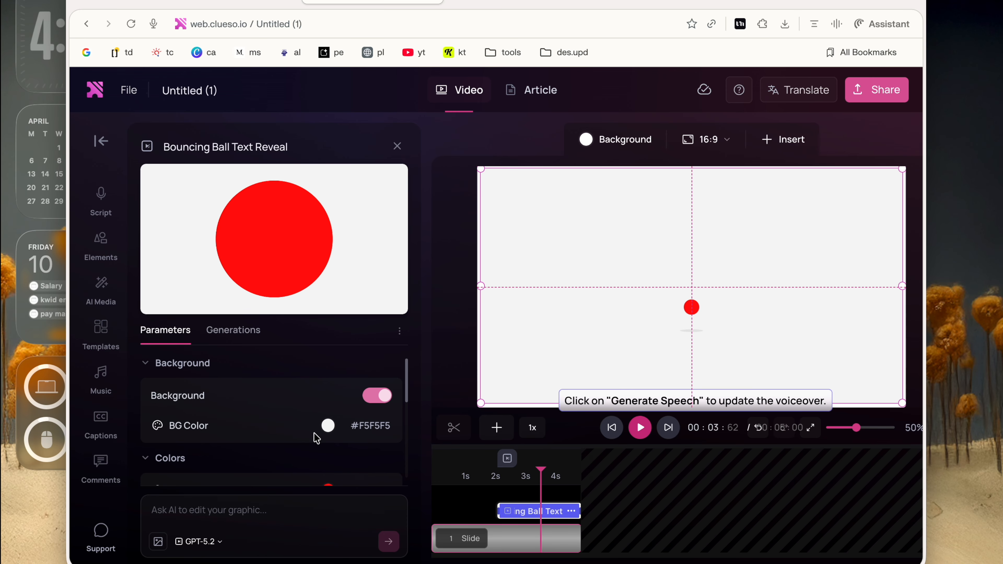
left_click(328, 426)
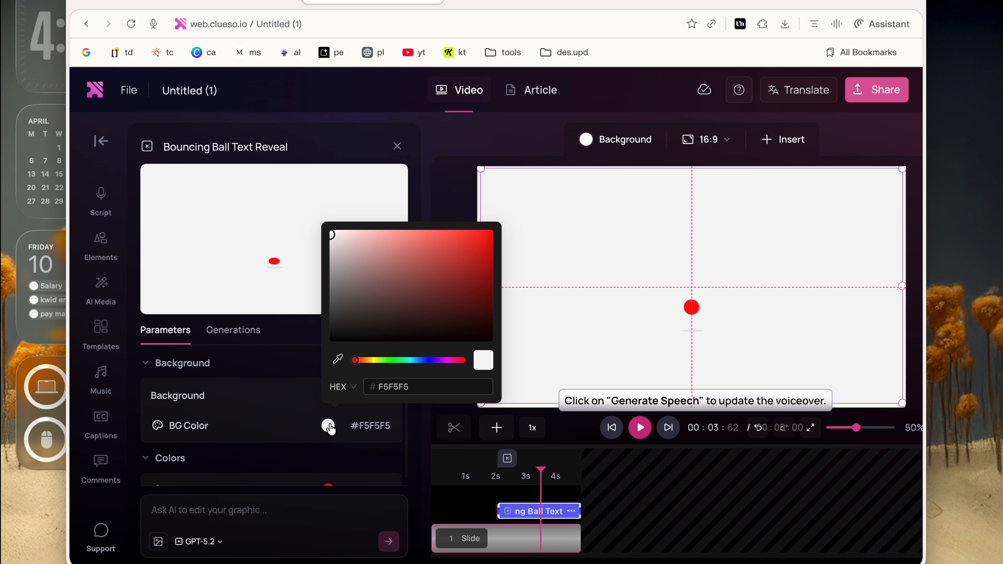
left_click(371, 360)
left_click(472, 232)
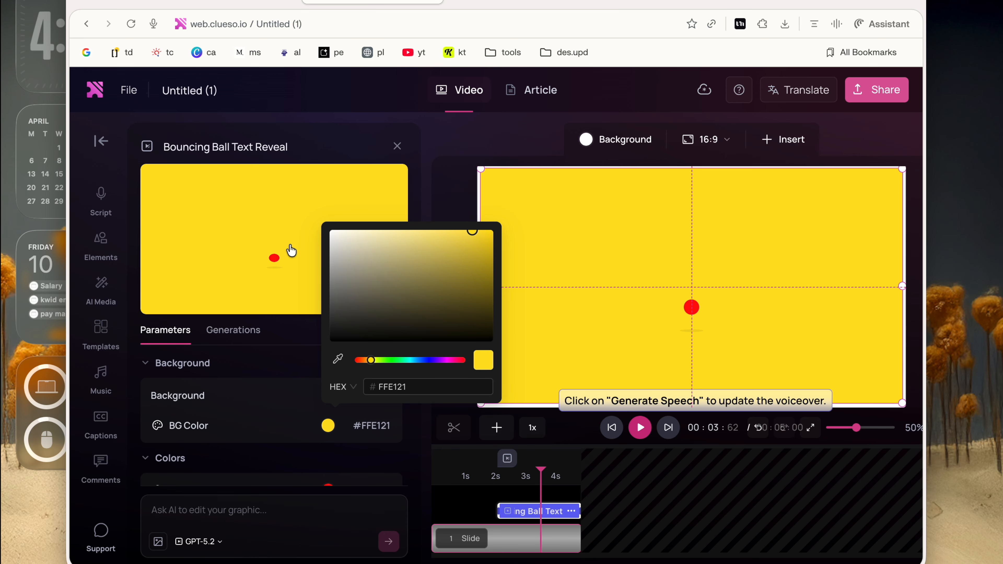
left_click(442, 185)
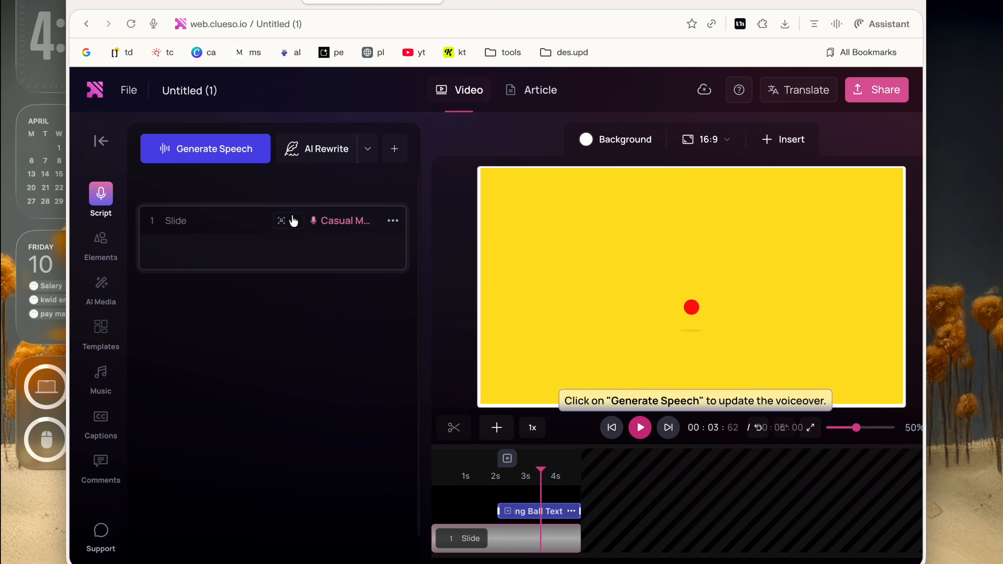
Examine the bouncing ball graphic's display text setting and preview the animation up to about 4.85 s.
left_click(532, 511)
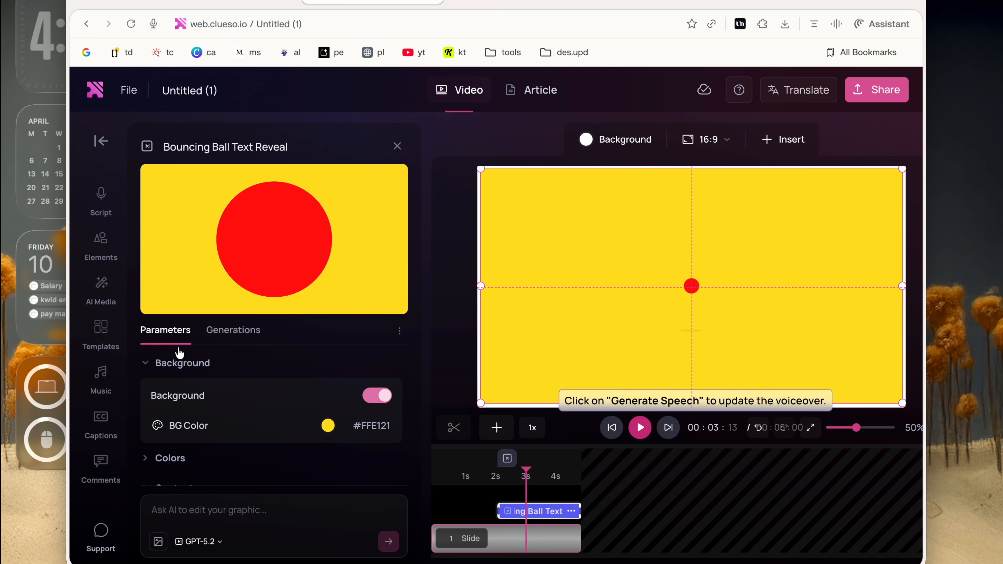
scroll(217, 475, "down", 1)
scroll(217, 475, "down", 2)
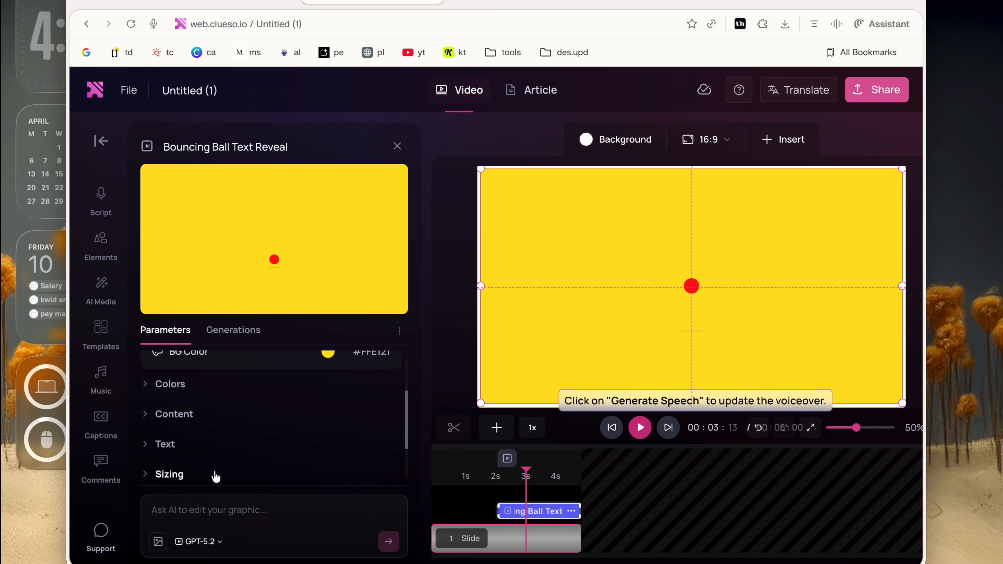
left_click(152, 415)
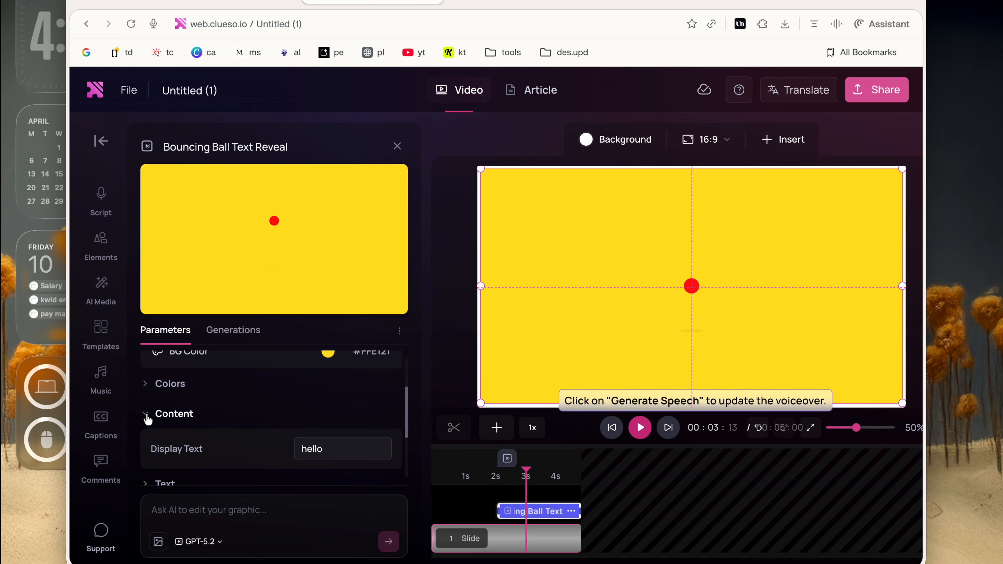
left_click_drag(525, 471, 544, 472)
double_click(369, 450)
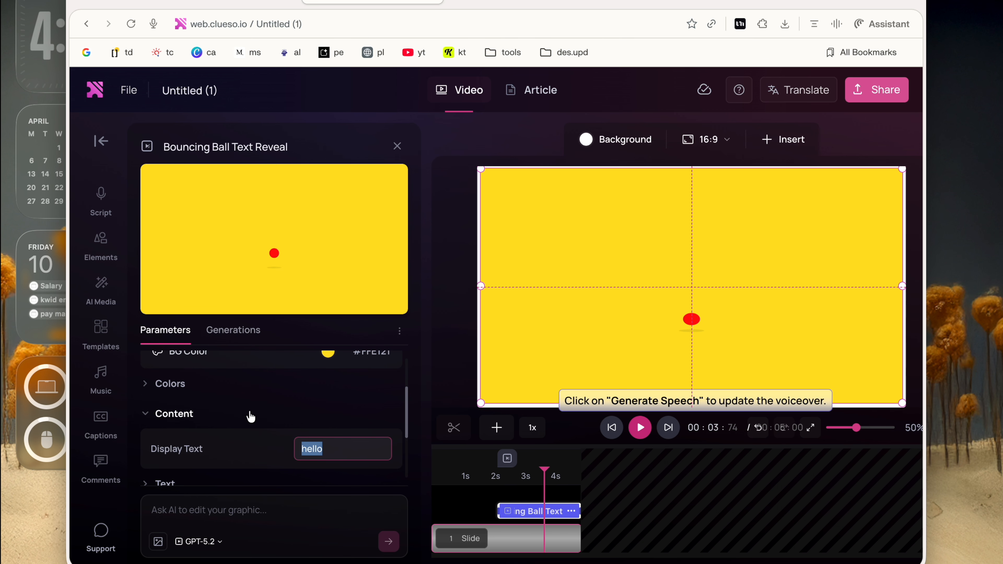
left_click(545, 472)
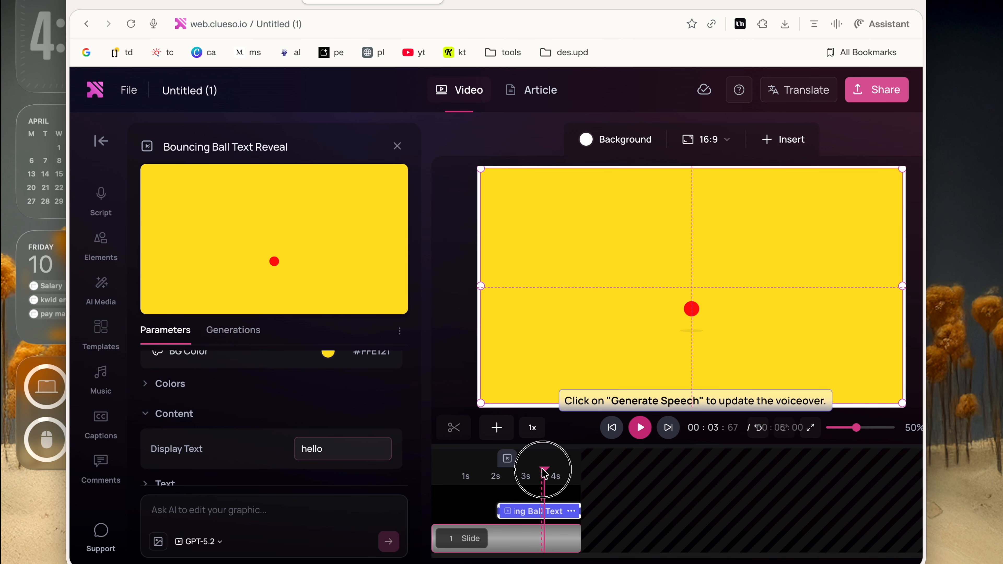
left_click(578, 471)
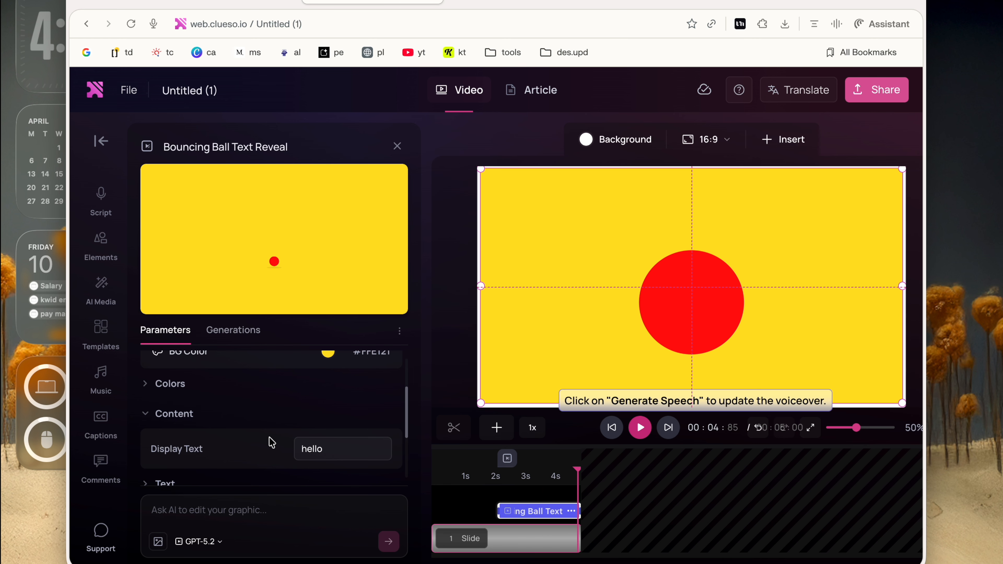
Set the bouncing ball graphic's ball size to 49 and its expand radius to 359.
scroll(256, 443, "down", 2)
scroll(250, 445, "down", 3)
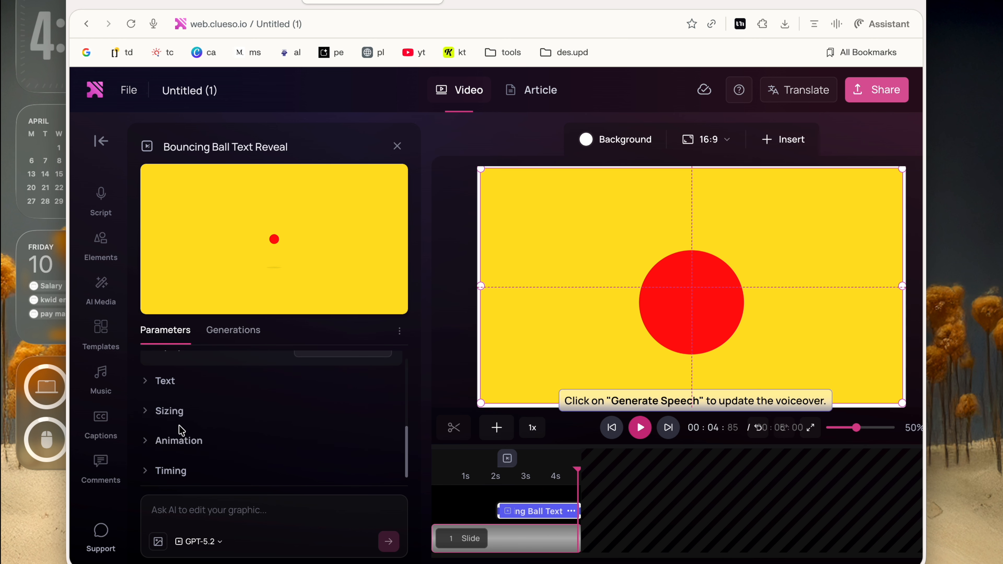
left_click(145, 412)
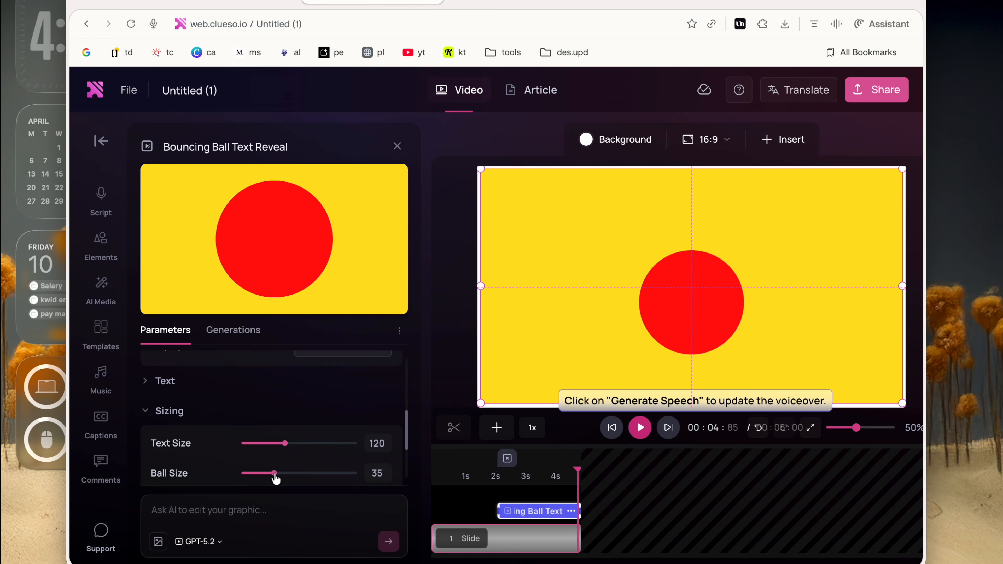
scroll(276, 478, "down", 1)
left_click_drag(276, 455, 299, 449)
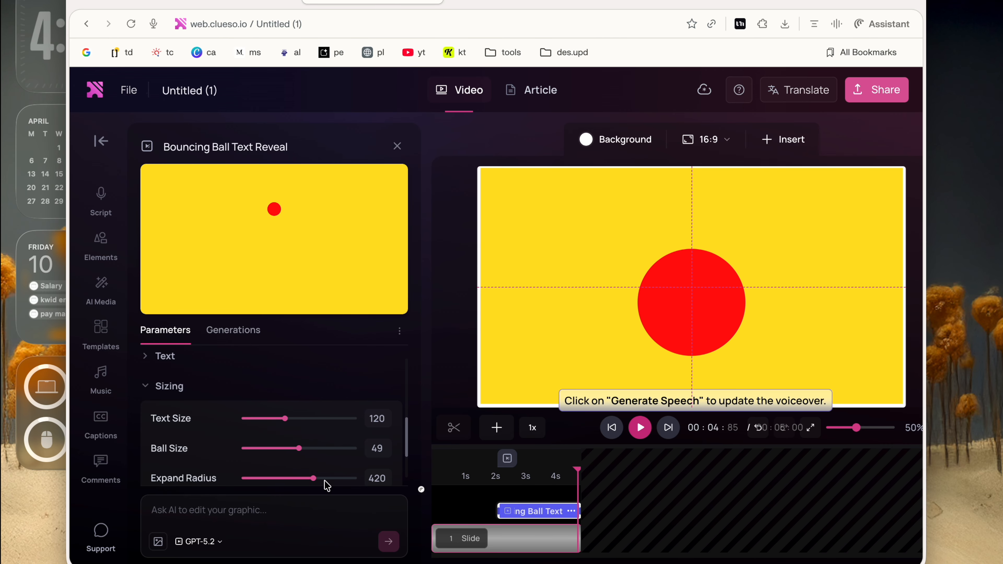
left_click_drag(318, 486, 293, 478)
scroll(329, 419, "down", 3)
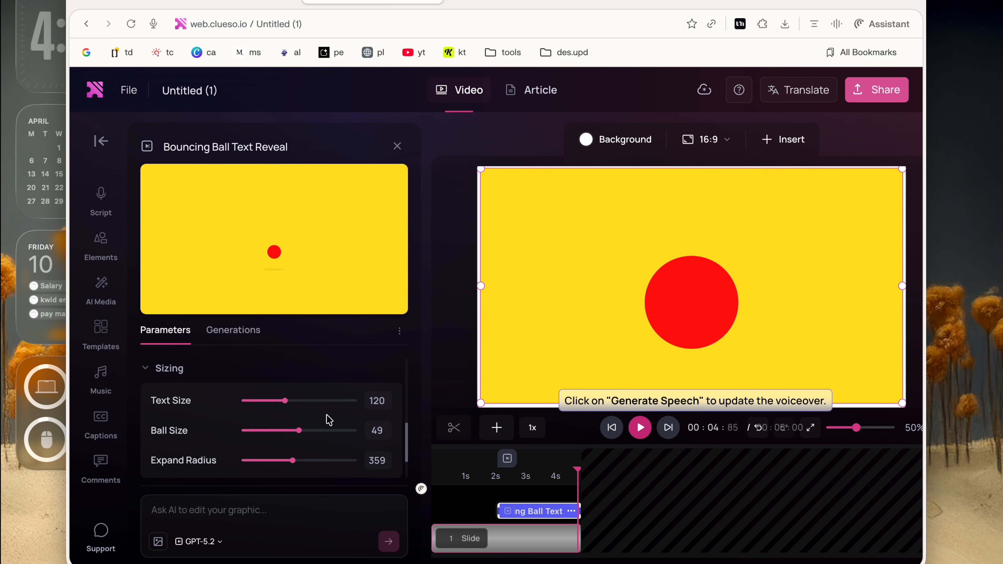
Set the bouncing ball graphic's animation speed to 0.9 and its bounce count to 3.3.
scroll(329, 419, "down", 1)
left_click(157, 442)
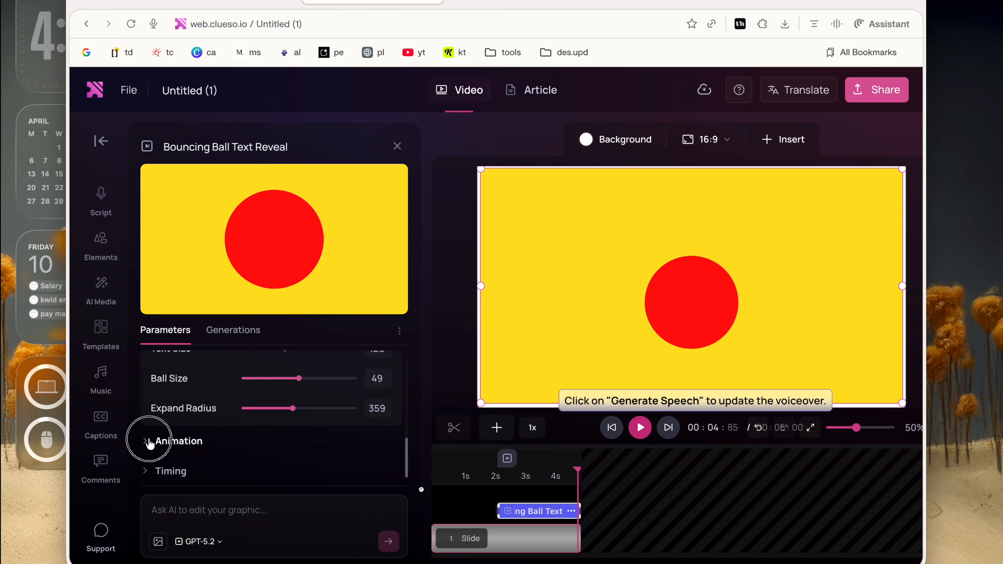
mouse_move(273, 462)
left_mouse_down()
mouse_move(286, 458)
mouse_move(259, 466)
mouse_move(304, 463)
mouse_move(267, 462)
left_mouse_up()
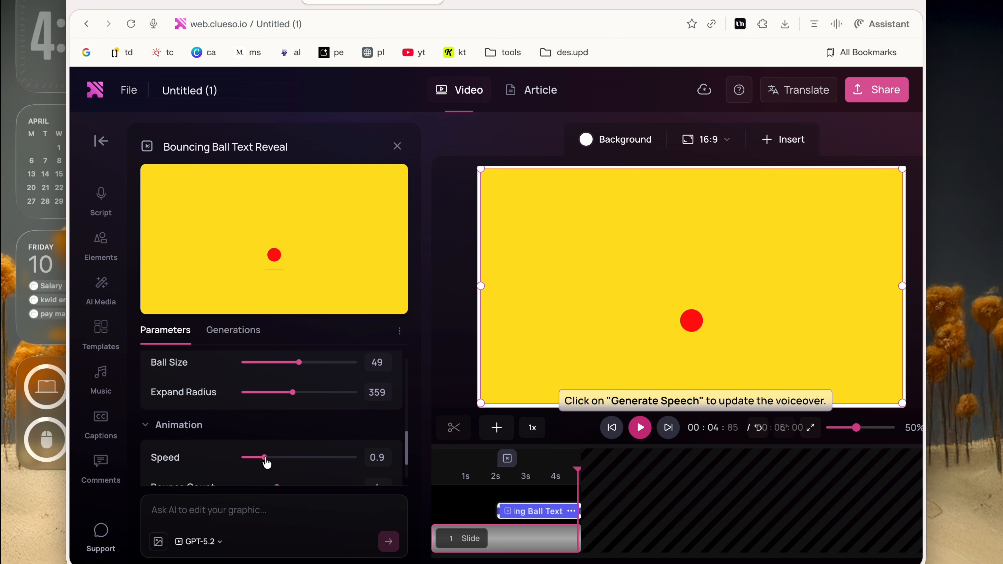
scroll(267, 463, "down", 1)
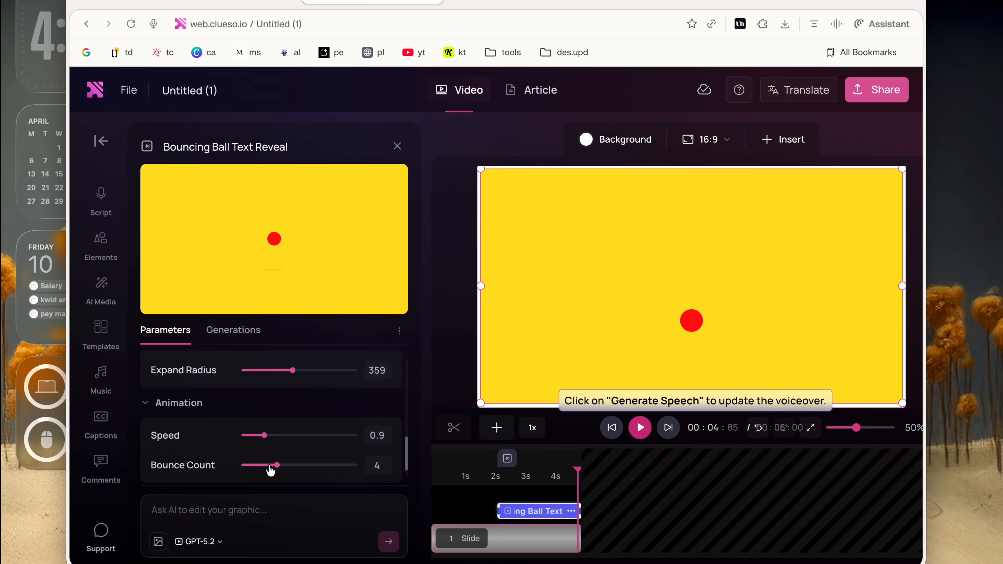
left_click(301, 468)
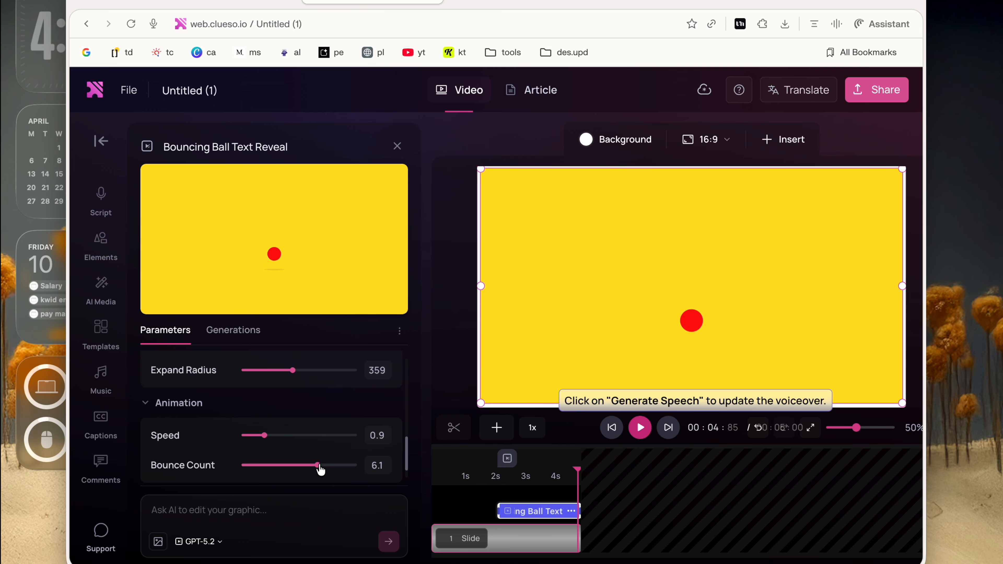
left_click_drag(300, 466, 265, 471)
left_click(265, 469)
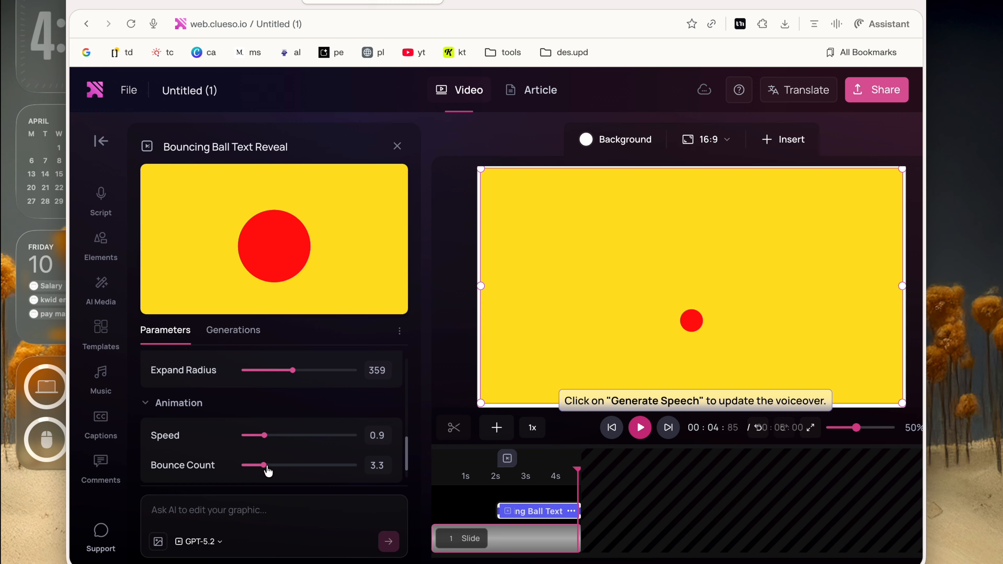
Set the bouncing ball graphic's bounce duration to 1712 and expand duration to 1151, and adjust its expand delay.
scroll(251, 450, "down", 1)
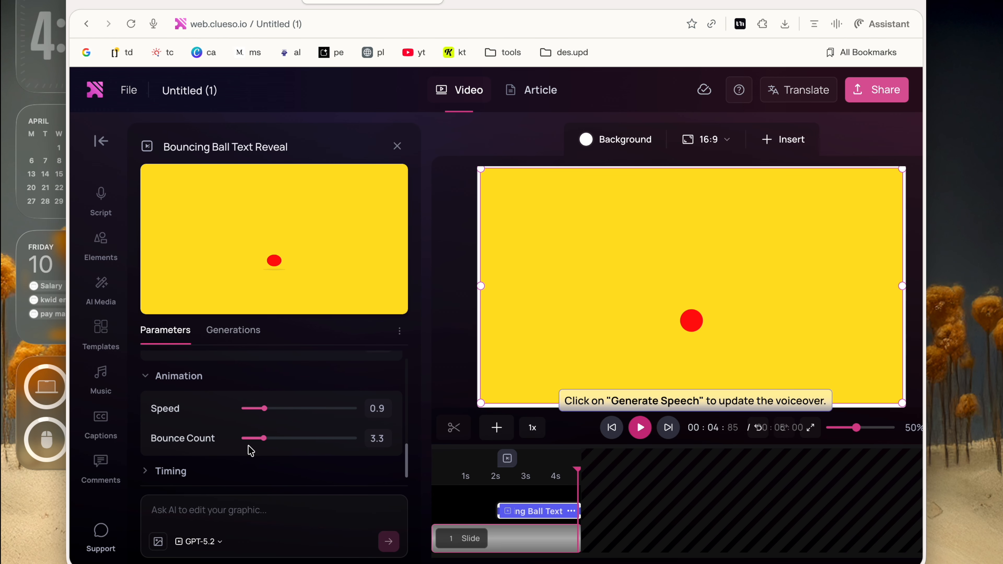
left_click(153, 472)
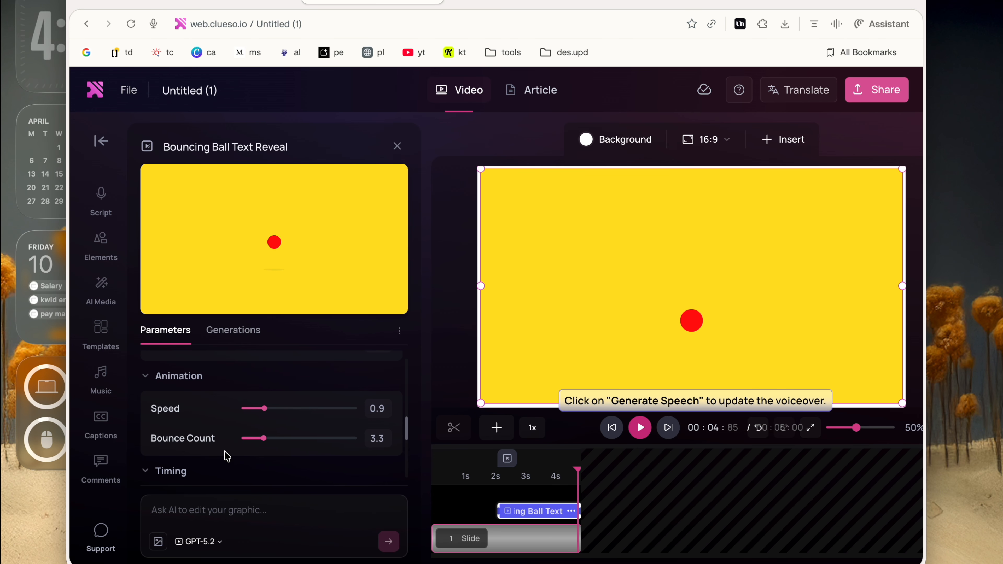
scroll(225, 455, "down", 4)
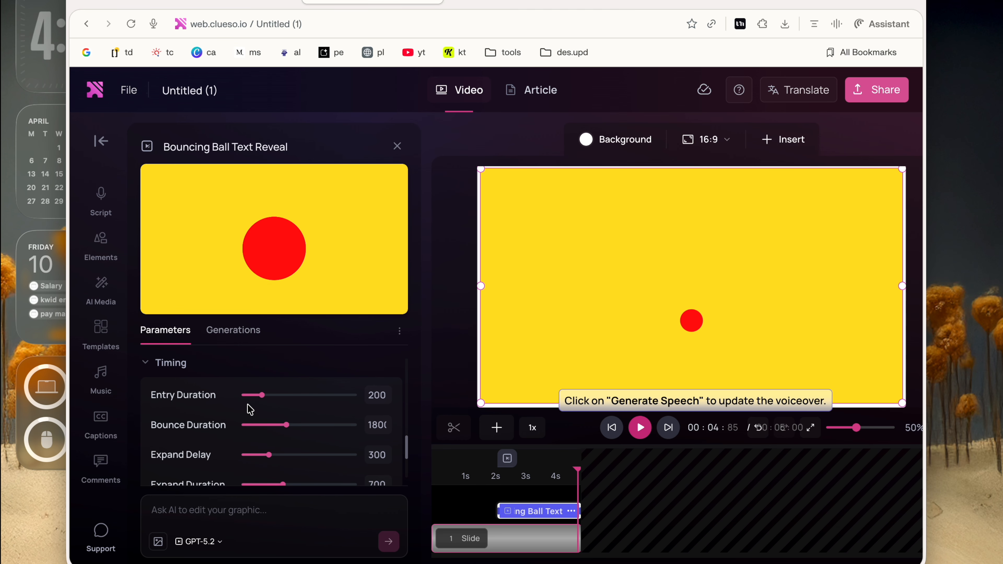
left_click_drag(285, 424, 326, 458)
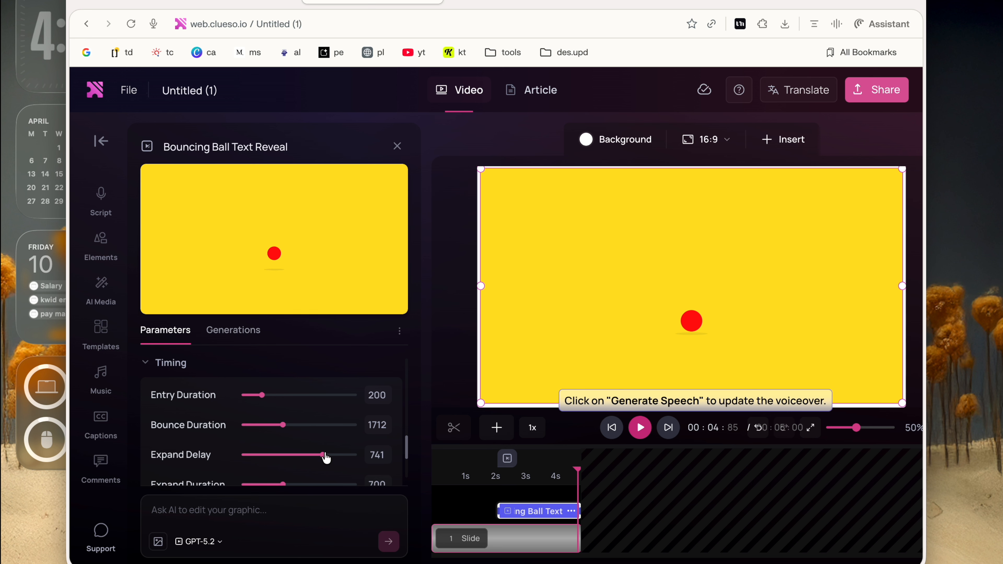
scroll(324, 457, "down", 1)
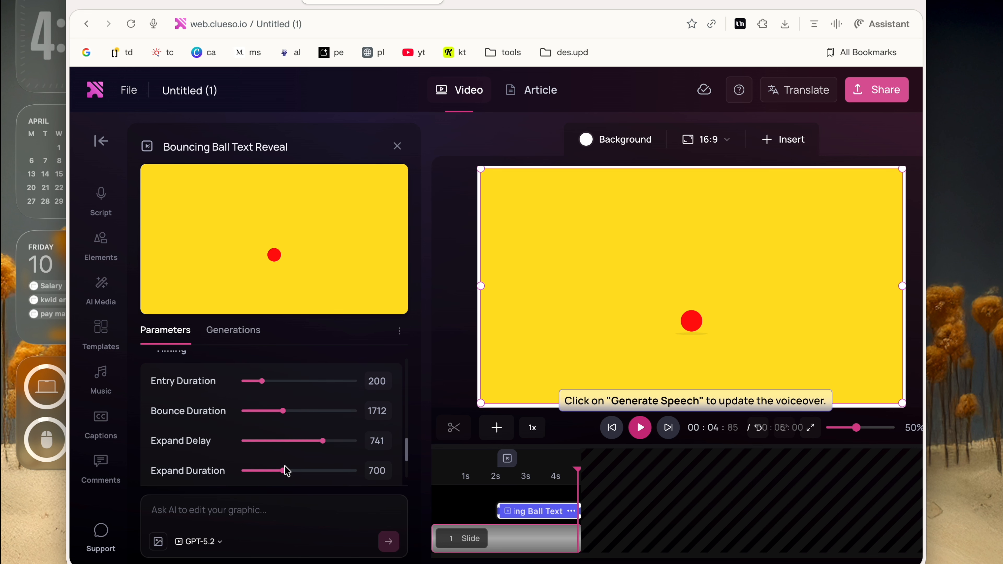
left_click_drag(285, 470, 252, 470)
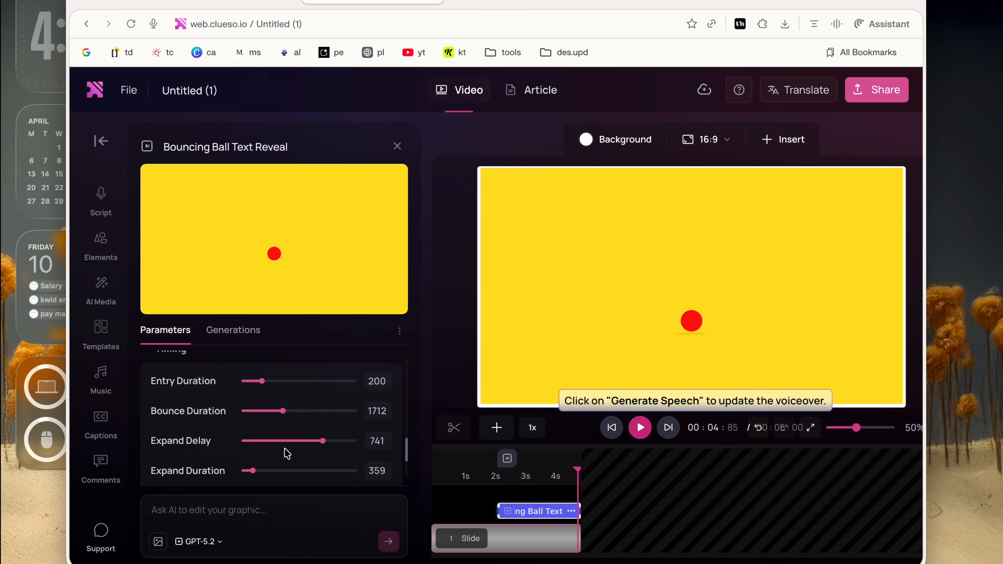
left_click(287, 441)
scroll(257, 482, "down", 5)
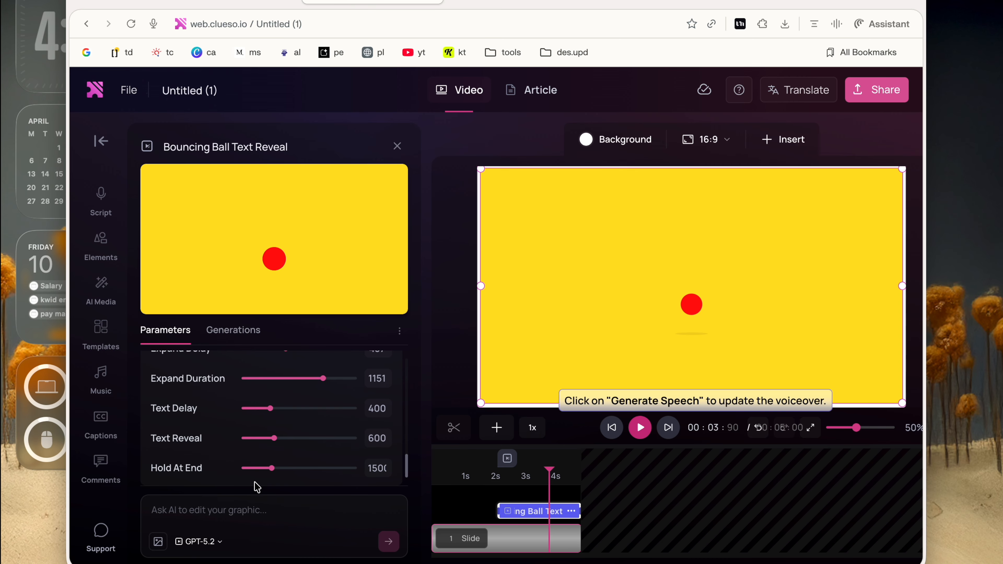
Start an AI edit request for the bouncing ball graphic.
left_click(238, 516)
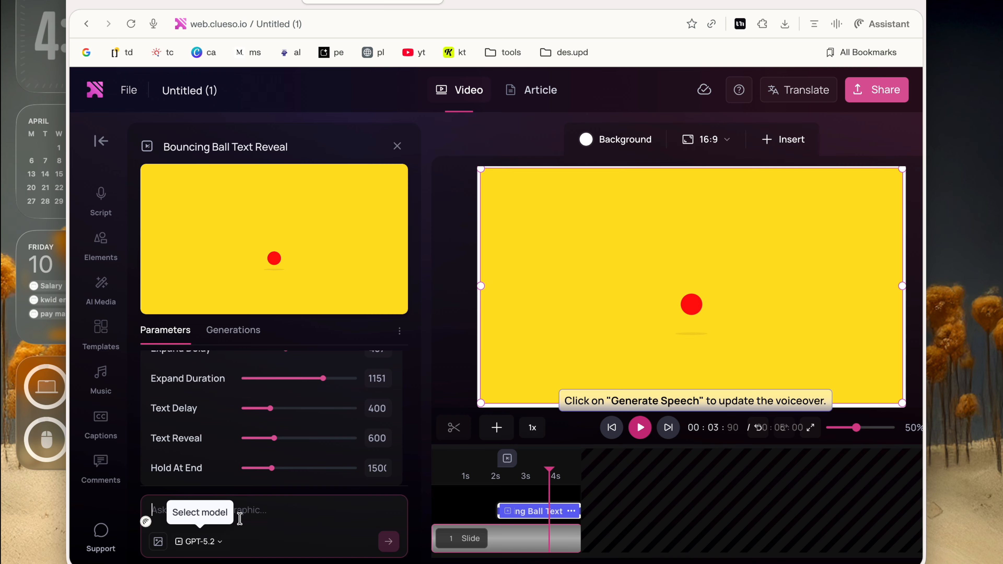